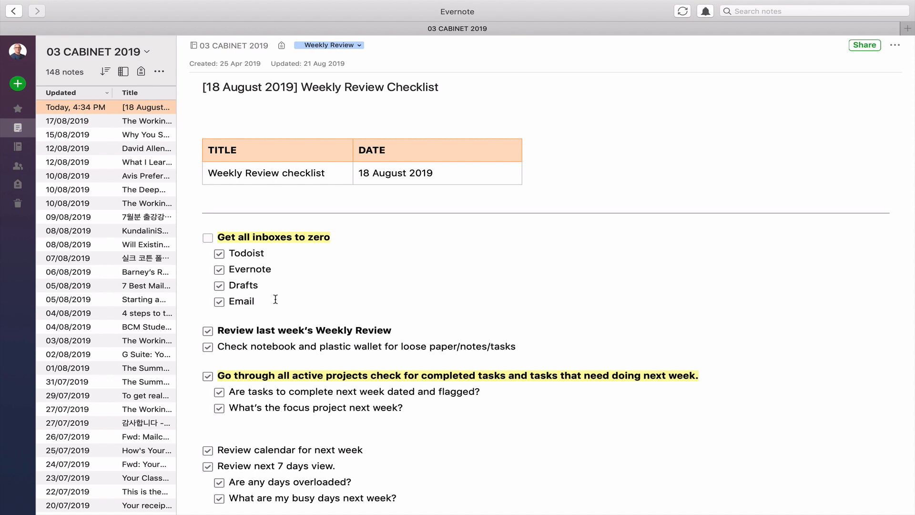
# Step: Read through the 18 August 2019 Weekly Review Checklist, from its checkbox items down to the Projects Not Reviewed notes
pyautogui.scroll(-3, 276, 299)
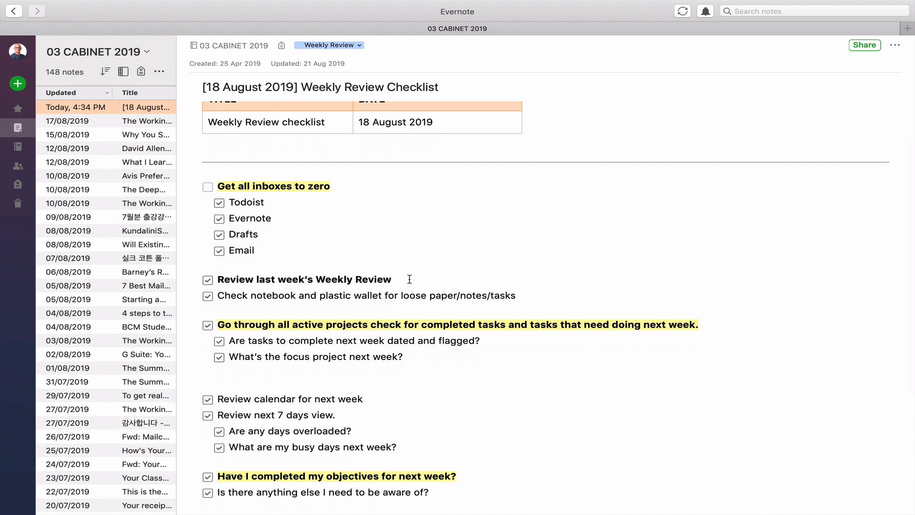
pyautogui.scroll(-2, 410, 280)
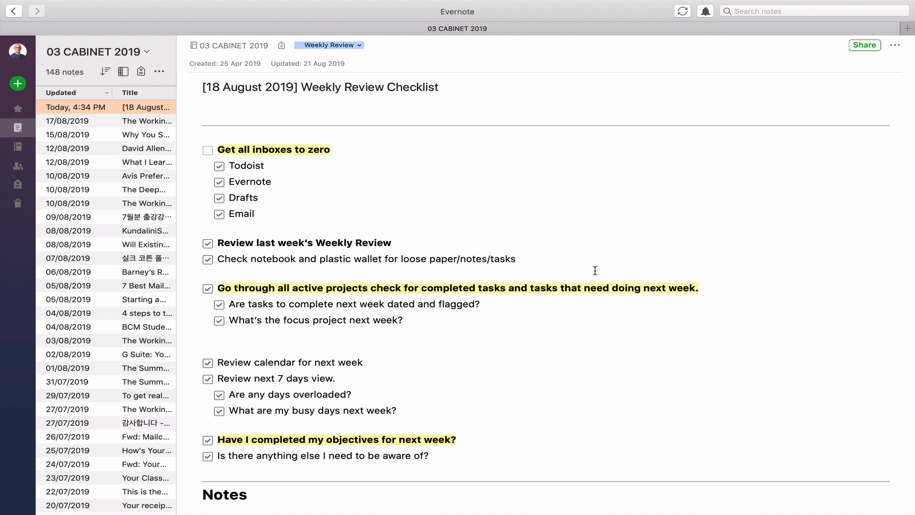
pyautogui.scroll(-2, 595, 270)
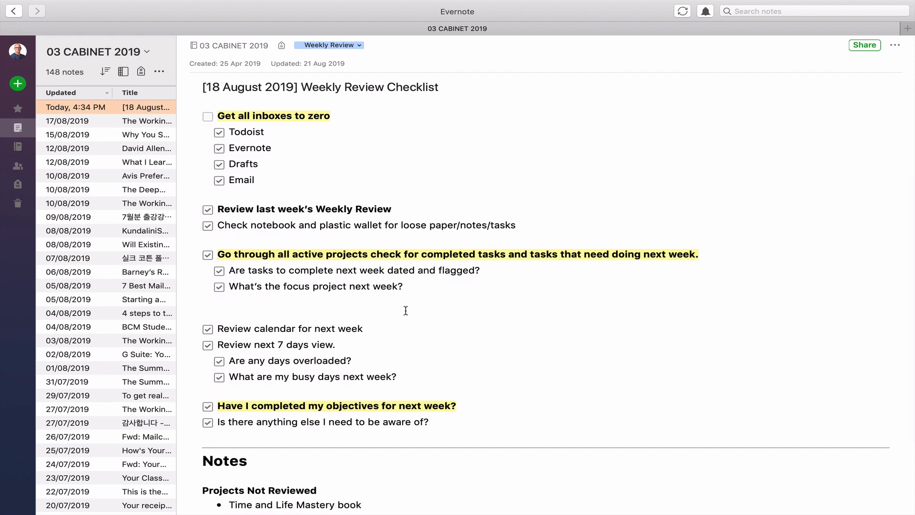
pyautogui.scroll(-3, 349, 357)
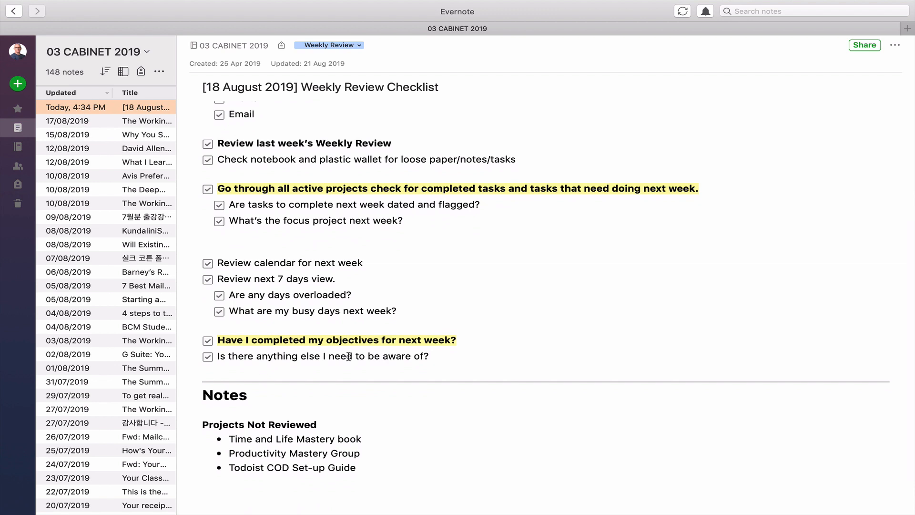
pyautogui.scroll(-2, 349, 357)
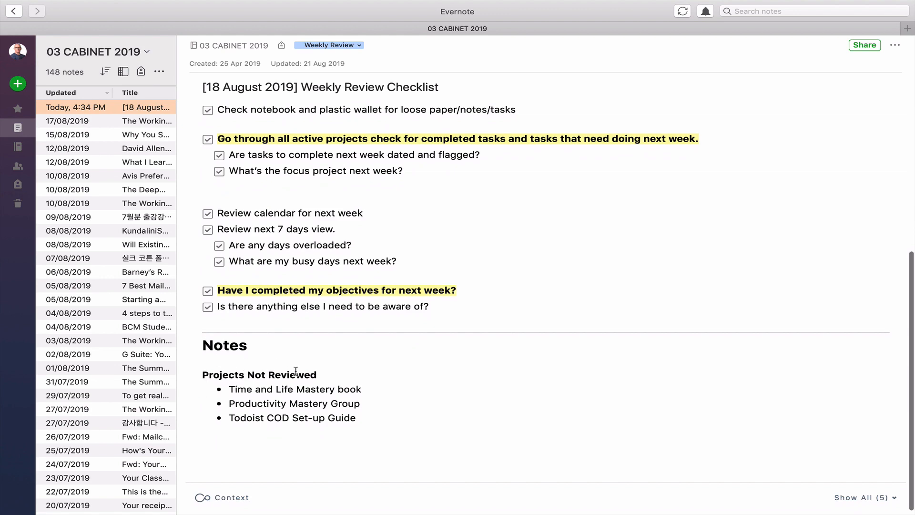
pyautogui.scroll(1, 354, 370)
pyautogui.scroll(5, 354, 370)
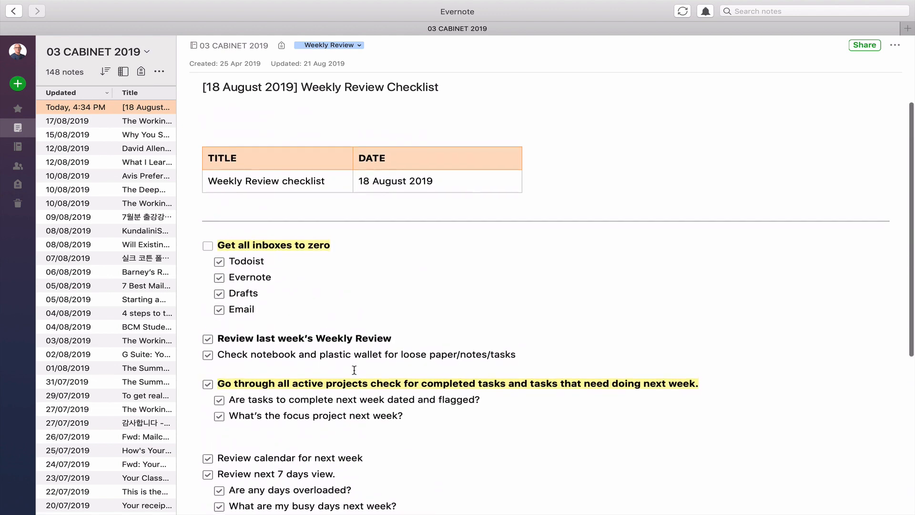
pyautogui.scroll(-8, 422, 303)
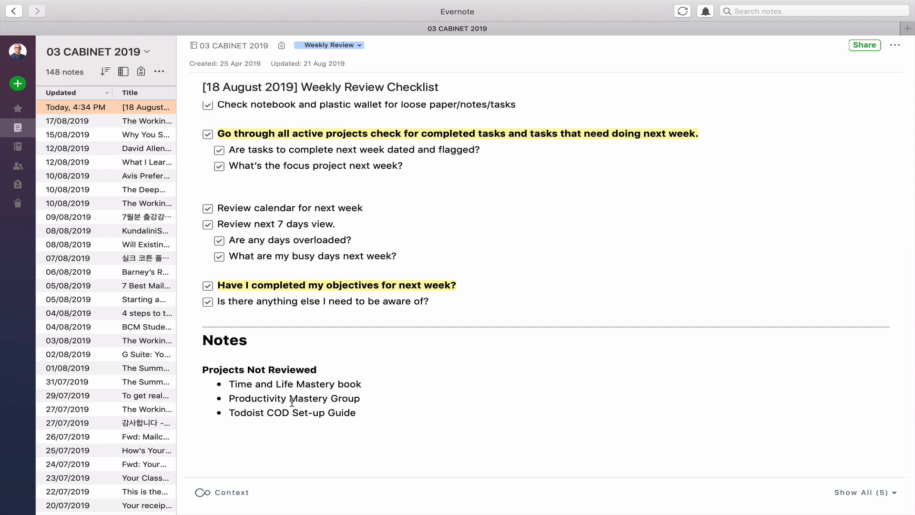
pyautogui.scroll(1, 286, 400)
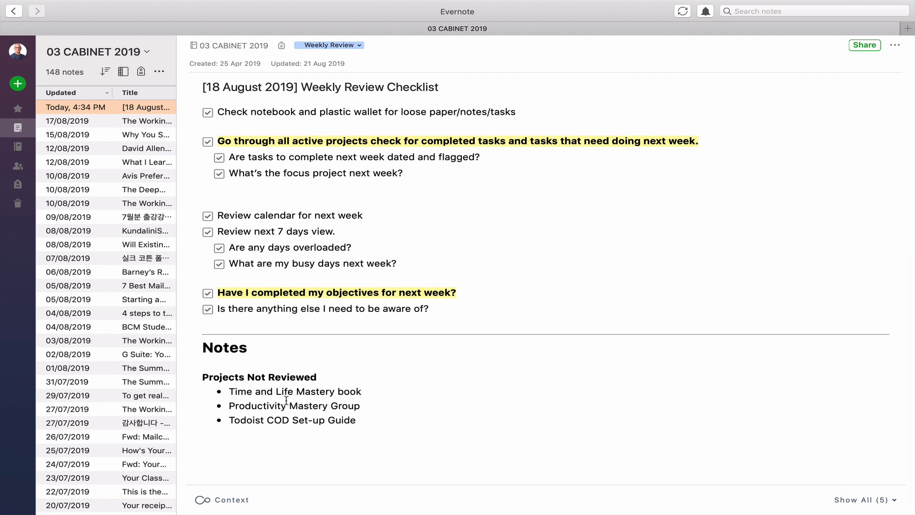
pyautogui.scroll(10, 286, 400)
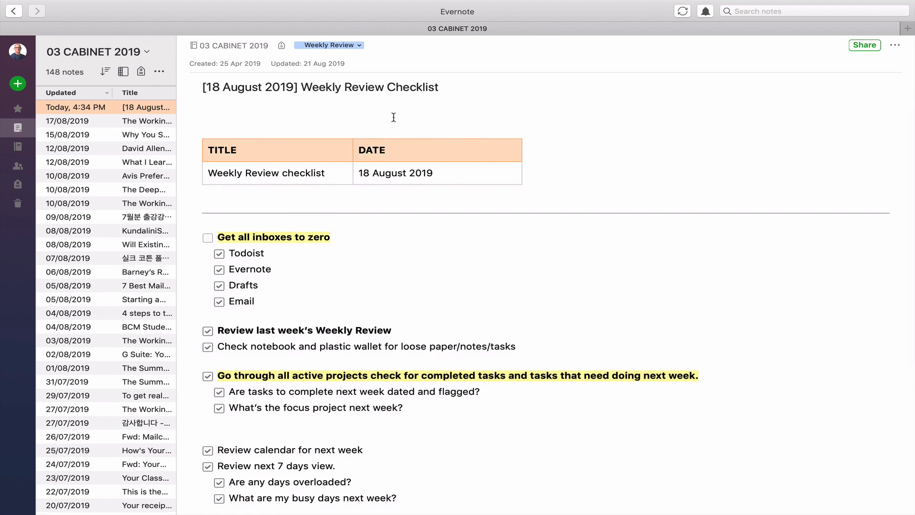
# Step: Search the note switcher for "weekly", dismiss it and look over the 18 August 2019 checklist again
pyautogui.press('super+j')
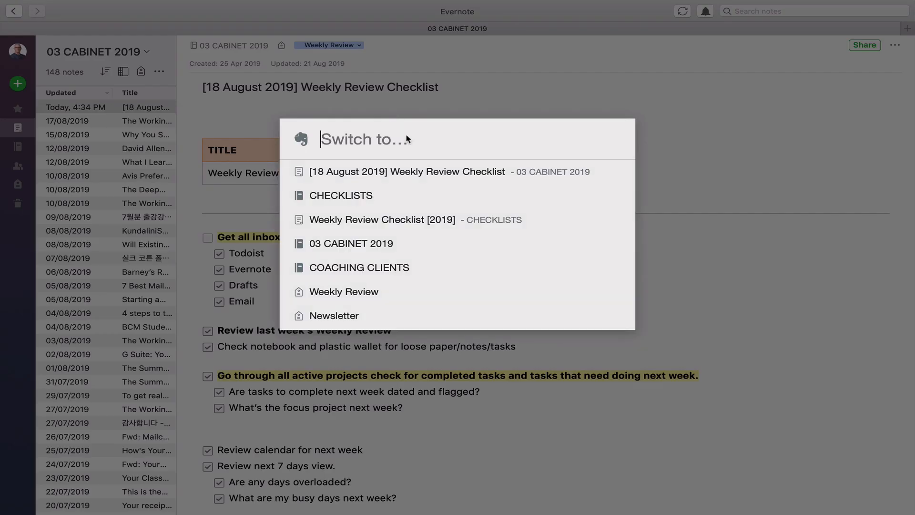
pyautogui.write('weekly')
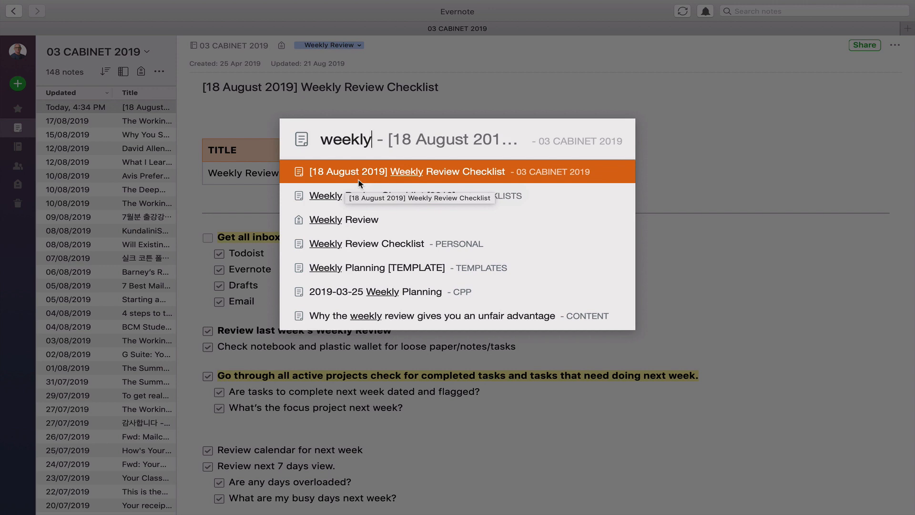
pyautogui.click(859, 318)
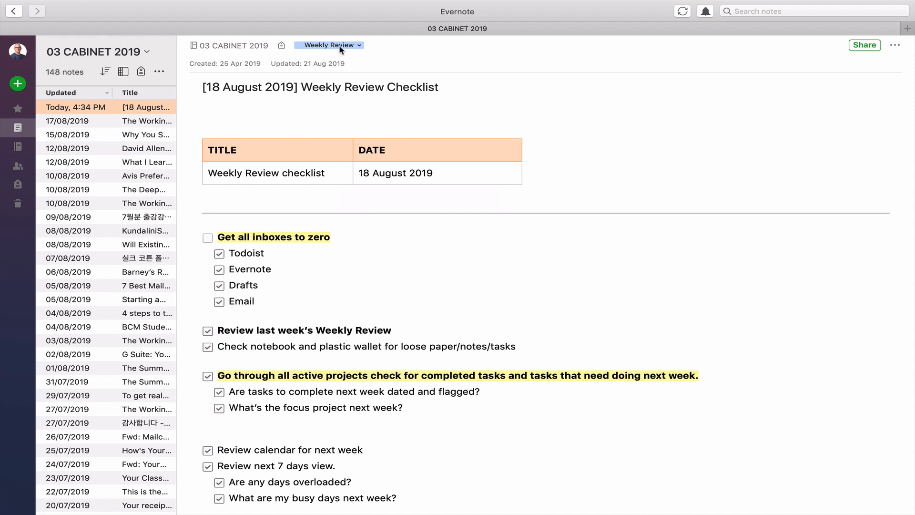
pyautogui.click(688, 325)
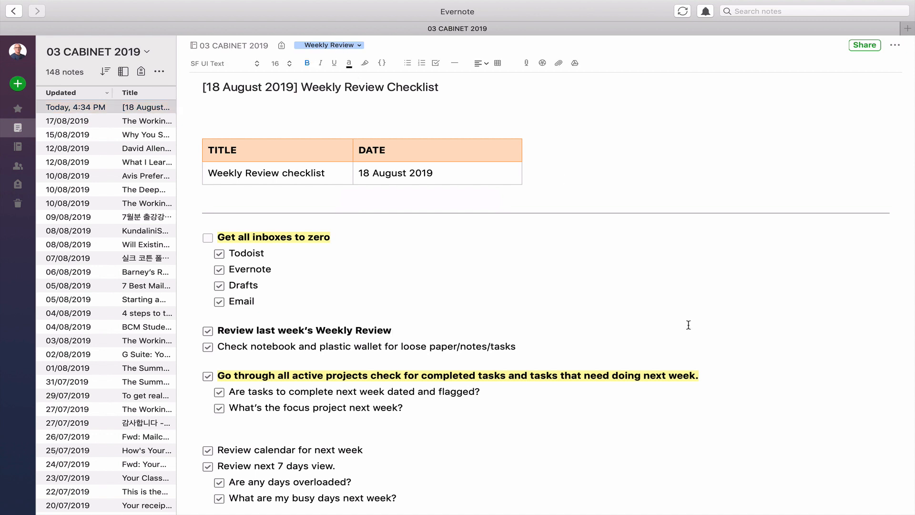
pyautogui.scroll(-5, 688, 324)
pyautogui.scroll(5, 689, 325)
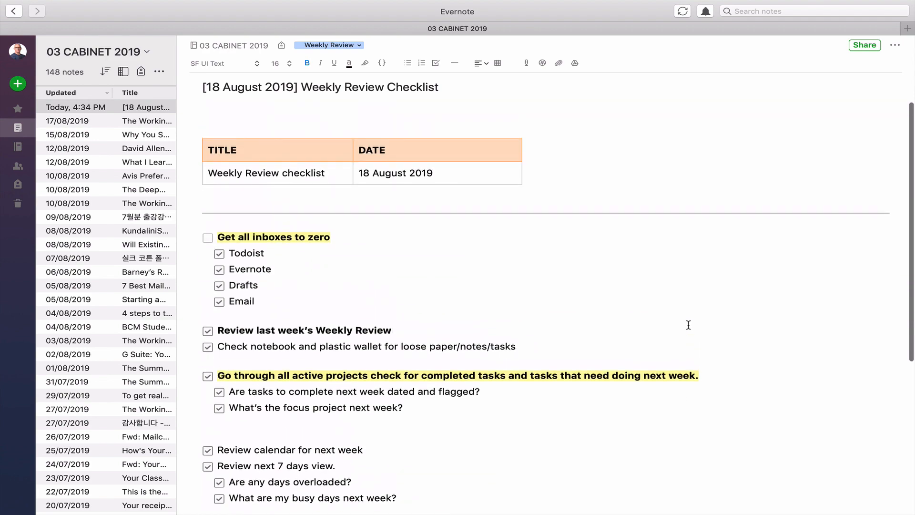
# Step: Switch to the CHECKLISTS notebook and widen its note list so more of each title shows
pyautogui.press('super+j')
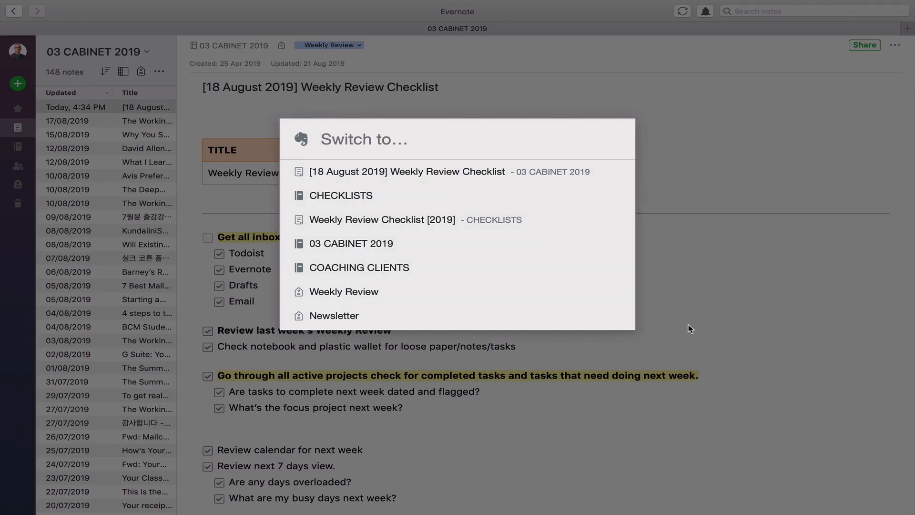
pyautogui.click(337, 206)
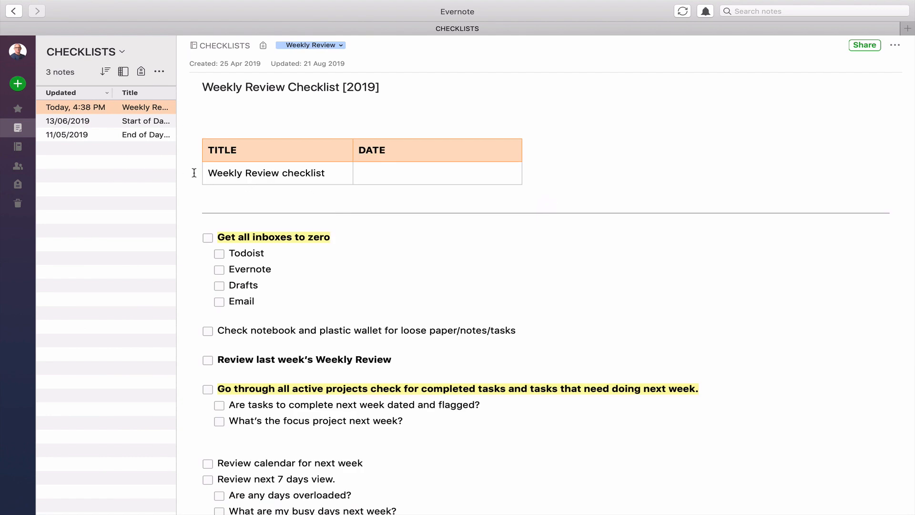
pyautogui.moveTo(176, 172); pyautogui.dragTo(303, 171)
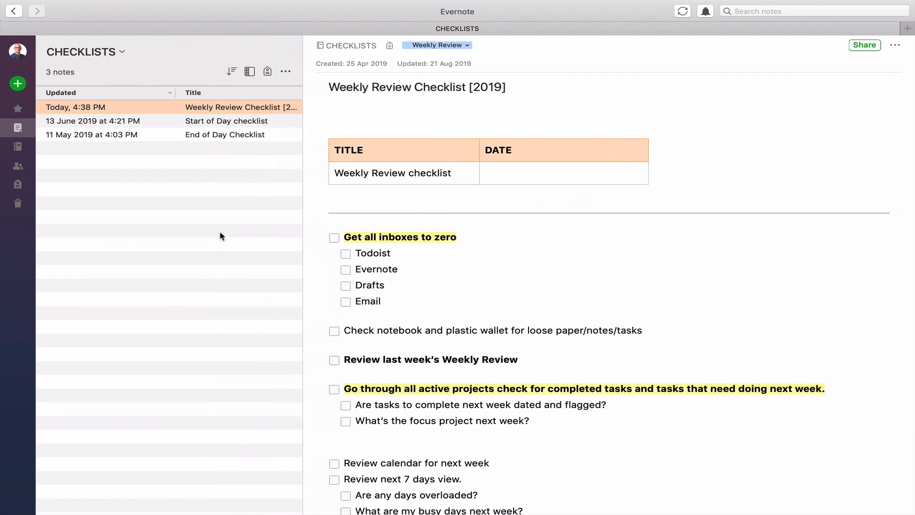
pyautogui.scroll(-5, 507, 277)
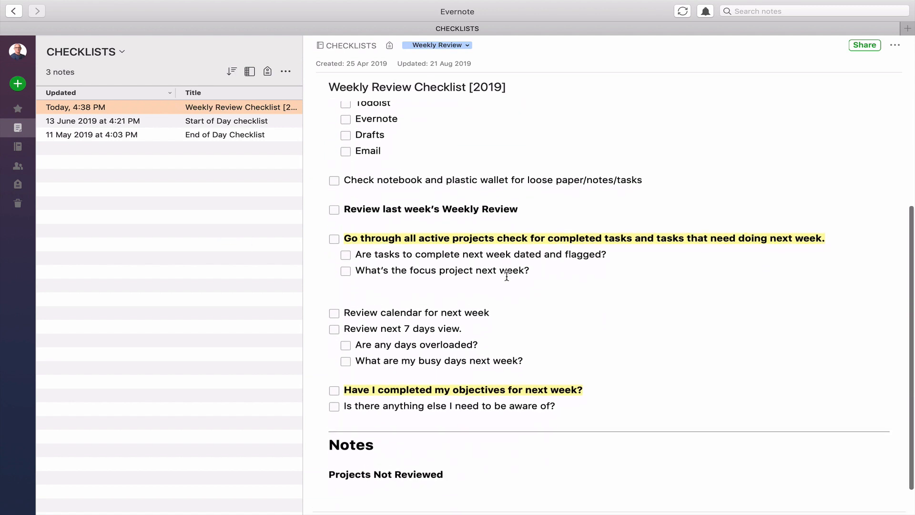
pyautogui.scroll(5, 507, 277)
pyautogui.scroll(-3, 507, 276)
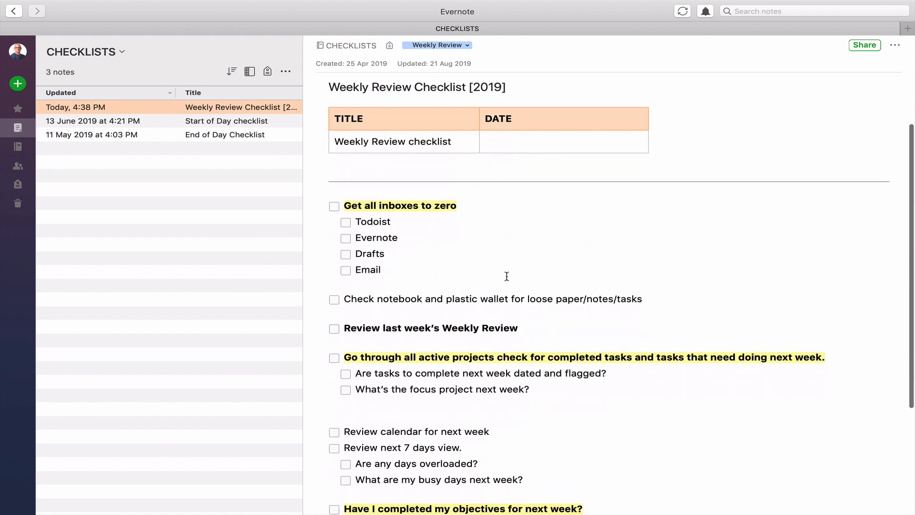
pyautogui.scroll(3, 507, 277)
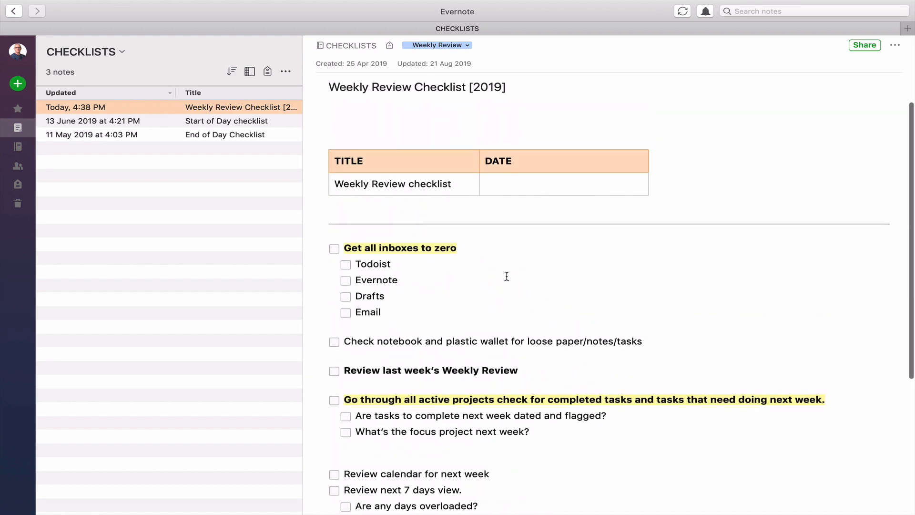
# Step: Duplicate the Weekly Review Checklist [2019] note and place the cursor in the copy's empty DATE cell
pyautogui.rightClick(219, 112)
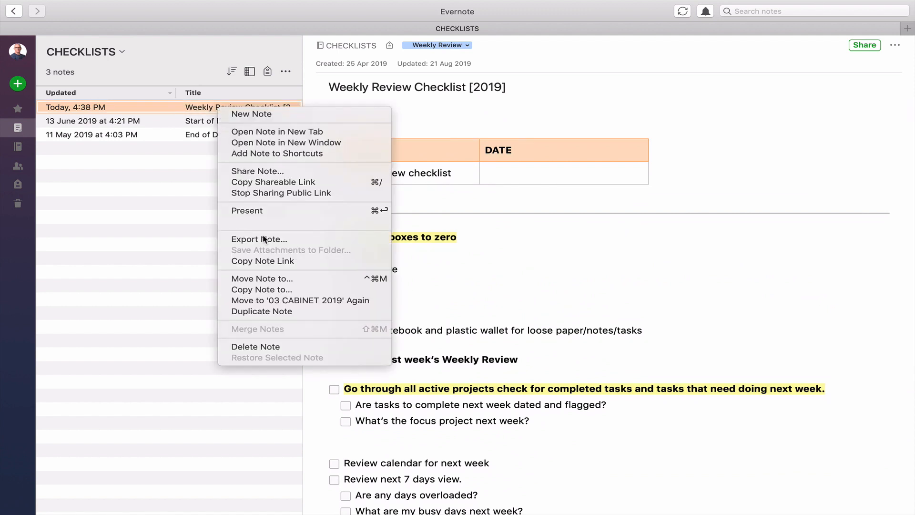
pyautogui.click(285, 310)
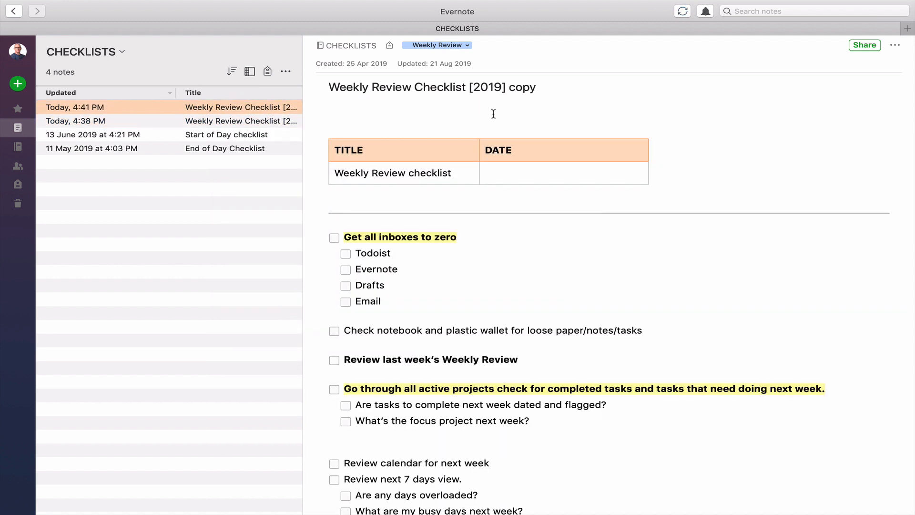
pyautogui.click(538, 177)
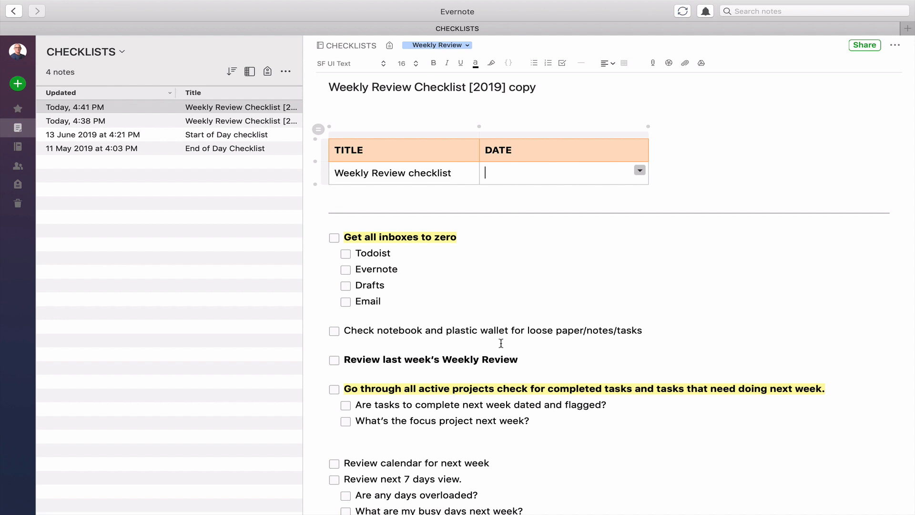
pyautogui.scroll(-5, 501, 339)
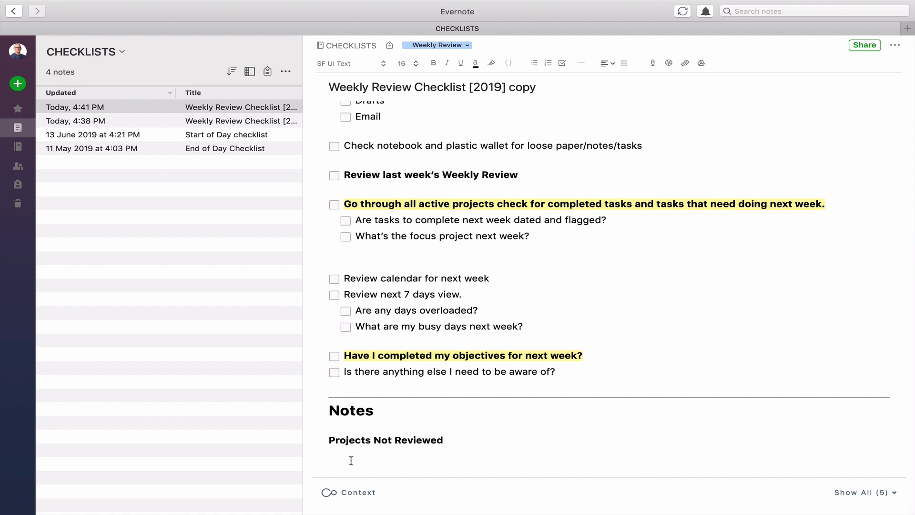
pyautogui.scroll(3, 351, 460)
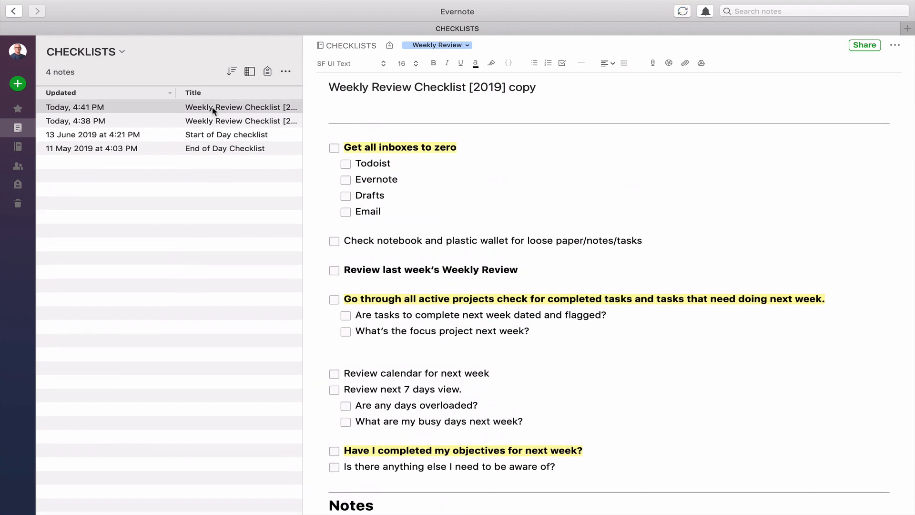
# Step: View the notebooks the copied checklist can be moved to, cancel the move and delete the copy
pyautogui.click(338, 46)
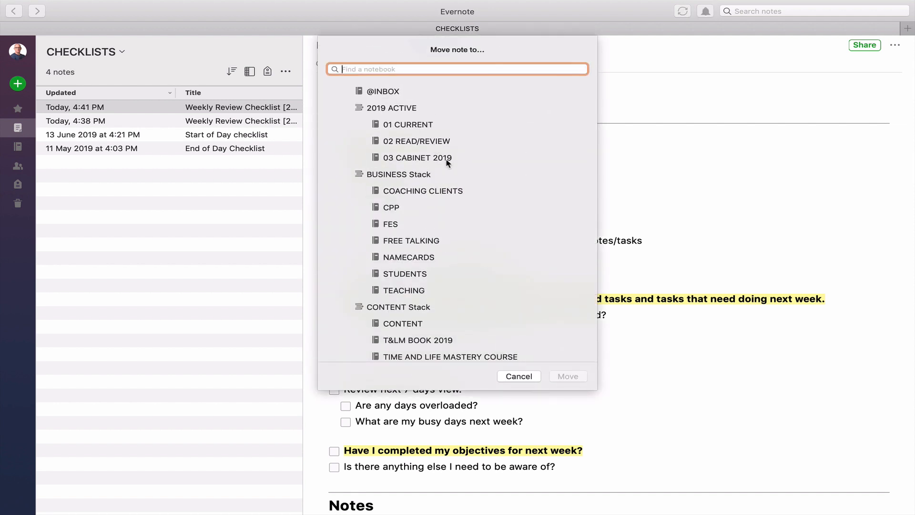
pyautogui.click(534, 377)
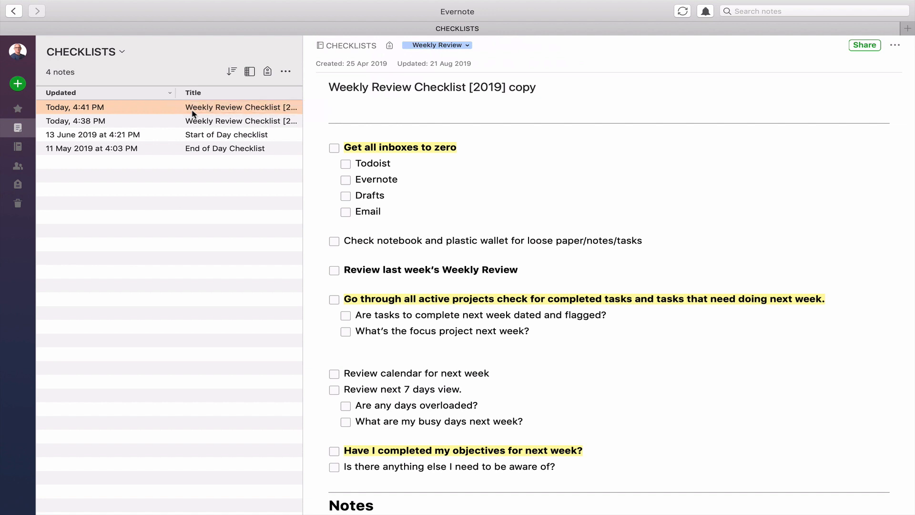
pyautogui.press('Delete')
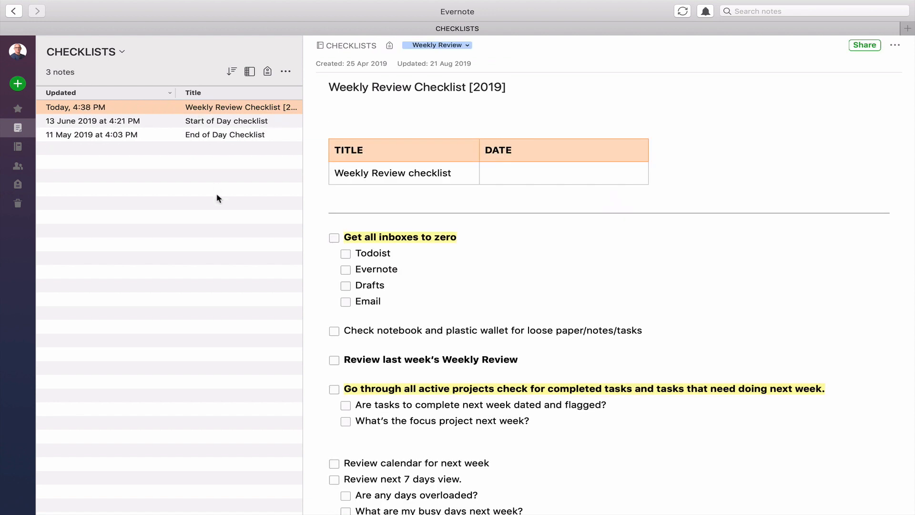
# Step: Save the Weekly Review Checklist [2019] note as a template under its existing title
pyautogui.click(898, 49)
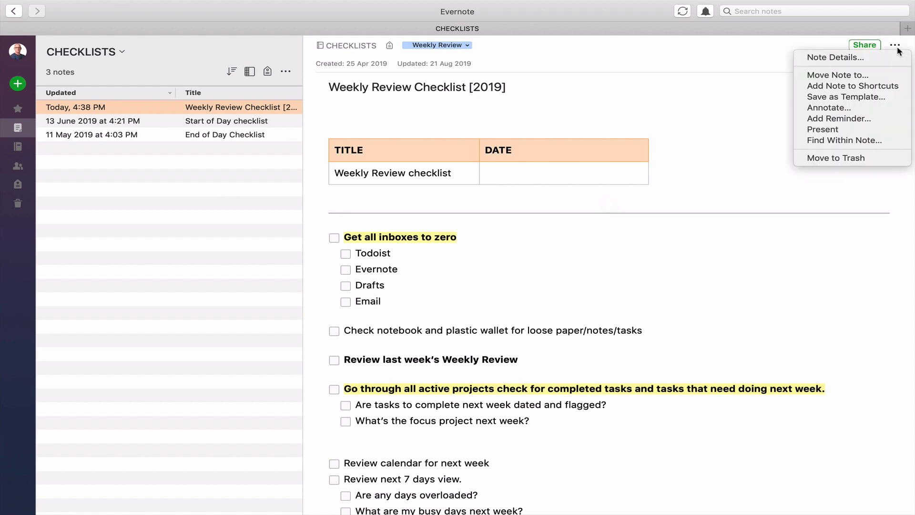
pyautogui.click(869, 97)
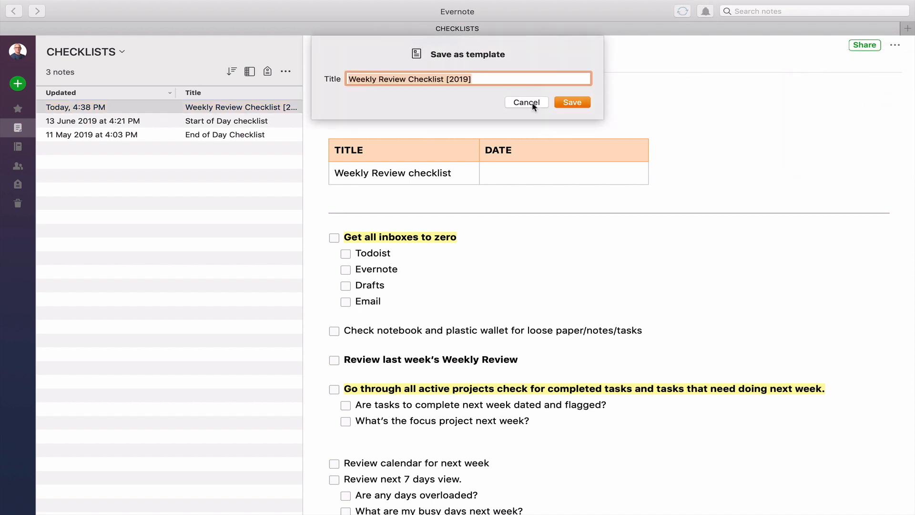
pyautogui.click(575, 102)
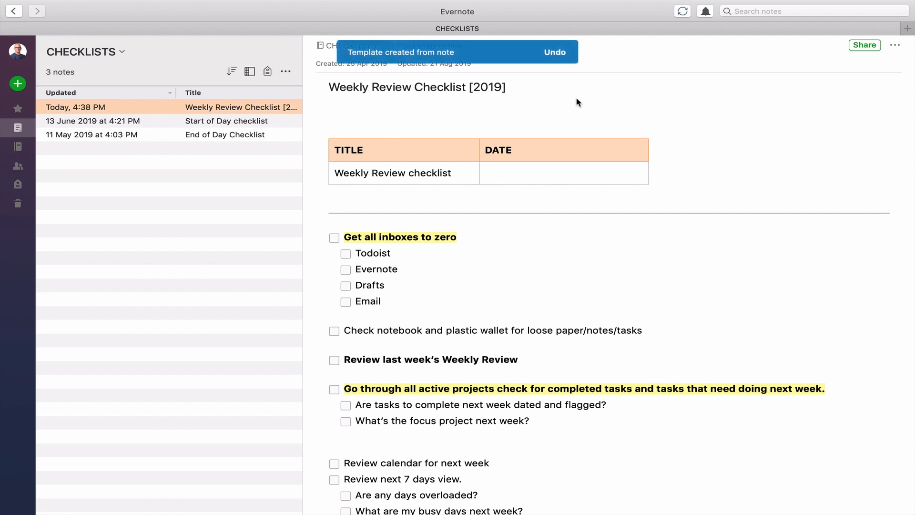
# Step: Create a new note in the CHECKLISTS notebook titled "[21 August 2019] Weekly Review"
pyautogui.click(17, 84)
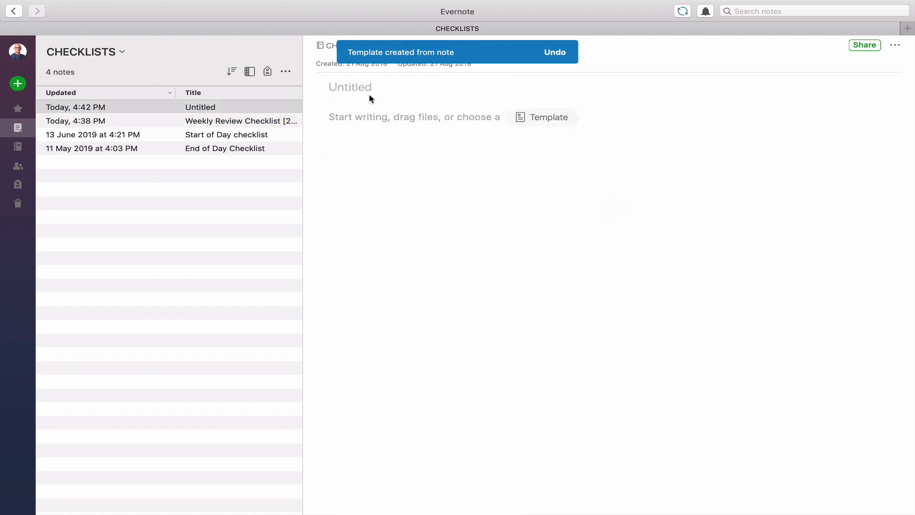
pyautogui.click(405, 91)
pyautogui.write('Edate')
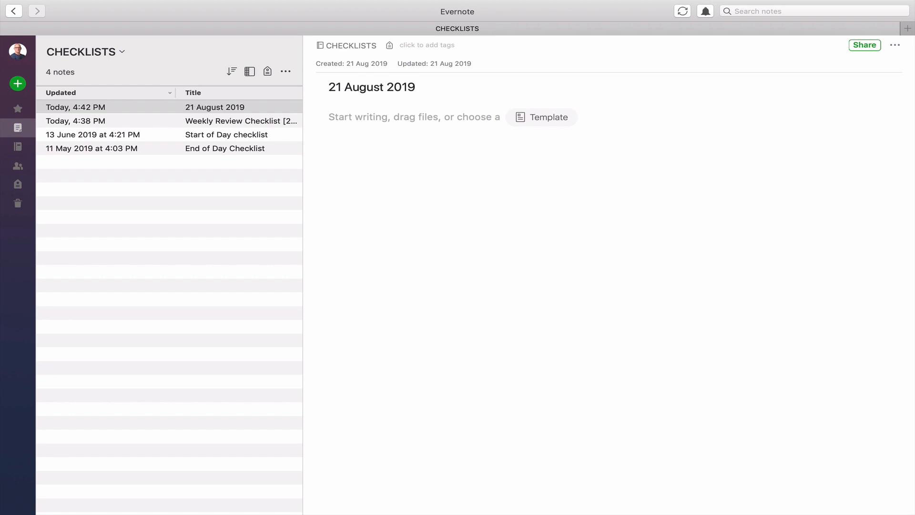
pyautogui.press('Left')
pyautogui.press('Left')
pyautogui.press('Left')
pyautogui.press('Left')
pyautogui.write('[21')
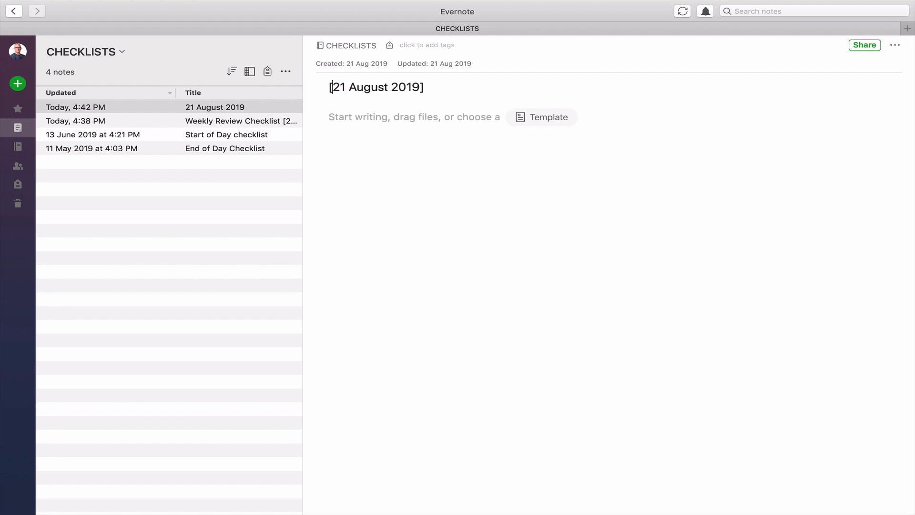
pyautogui.write(' August 2019] Weekly Review')
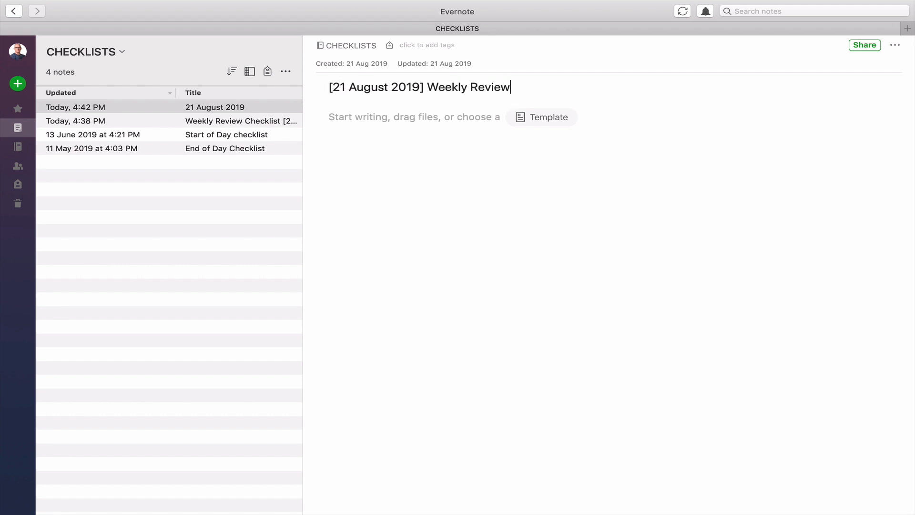
# Step: Apply the saved Weekly Review Checklist template from the personal templates to the new note
pyautogui.click(540, 120)
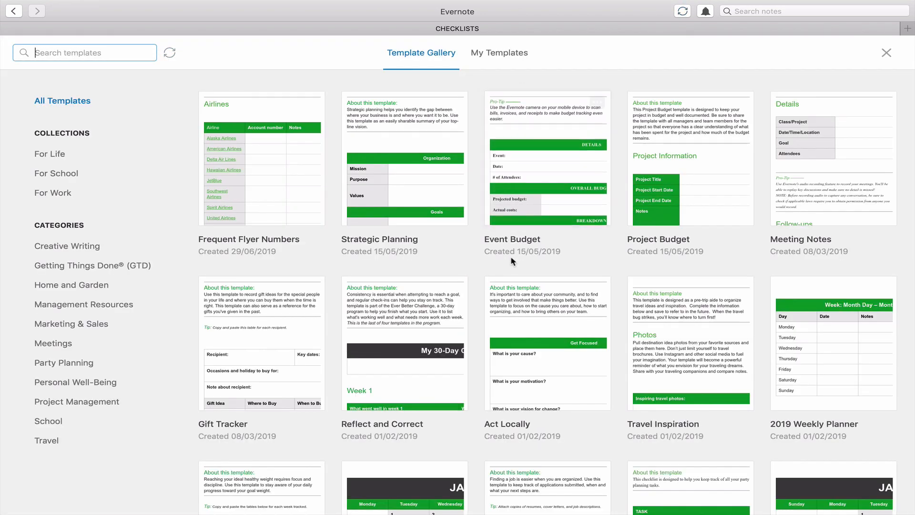
pyautogui.click(503, 56)
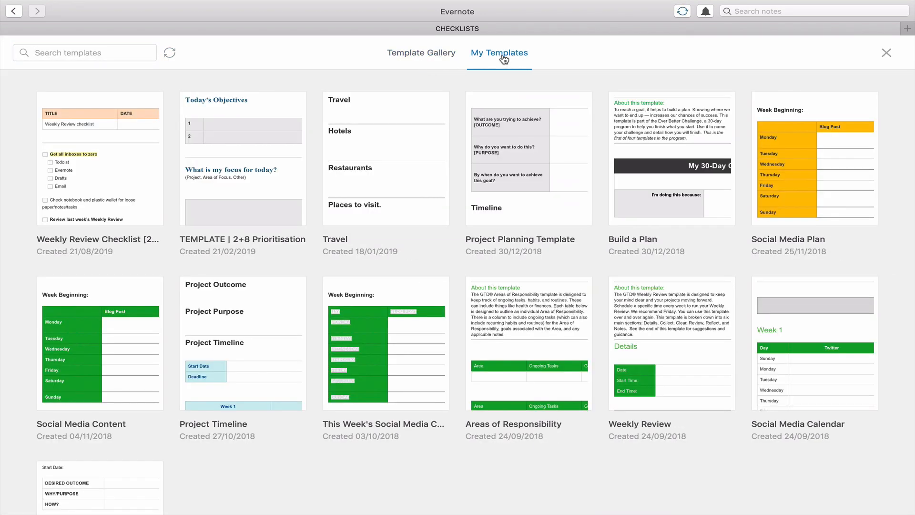
pyautogui.click(145, 170)
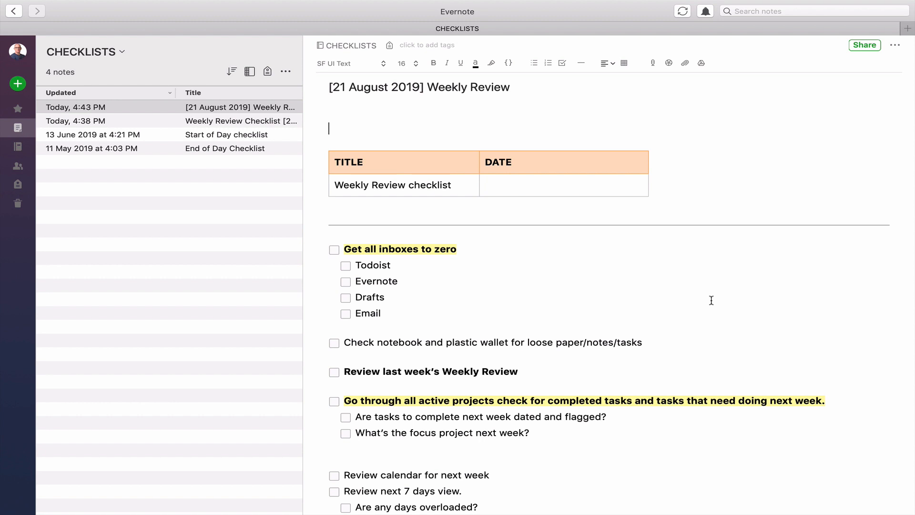
# Step: Look over the templated [21 August 2019] Weekly Review note and delete it
pyautogui.scroll(-5, 711, 300)
pyautogui.scroll(6, 711, 300)
pyautogui.click(250, 108)
pyautogui.press('Delete')
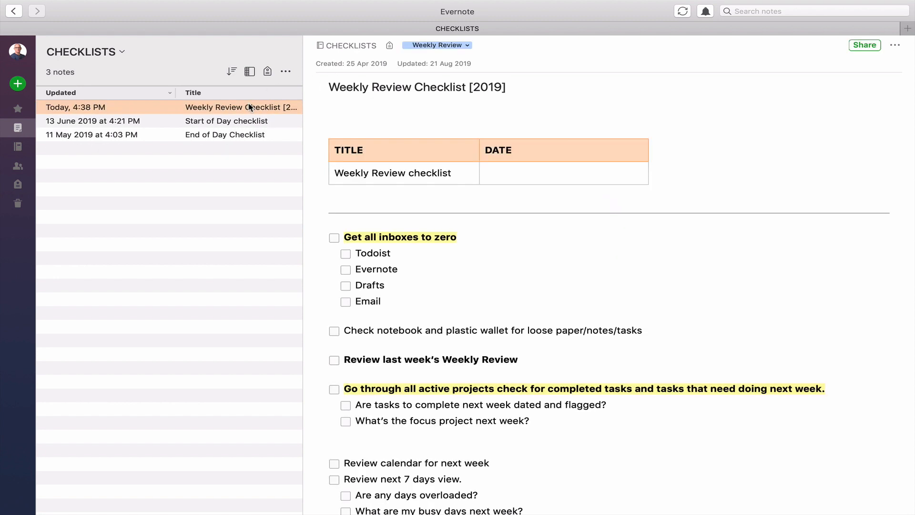